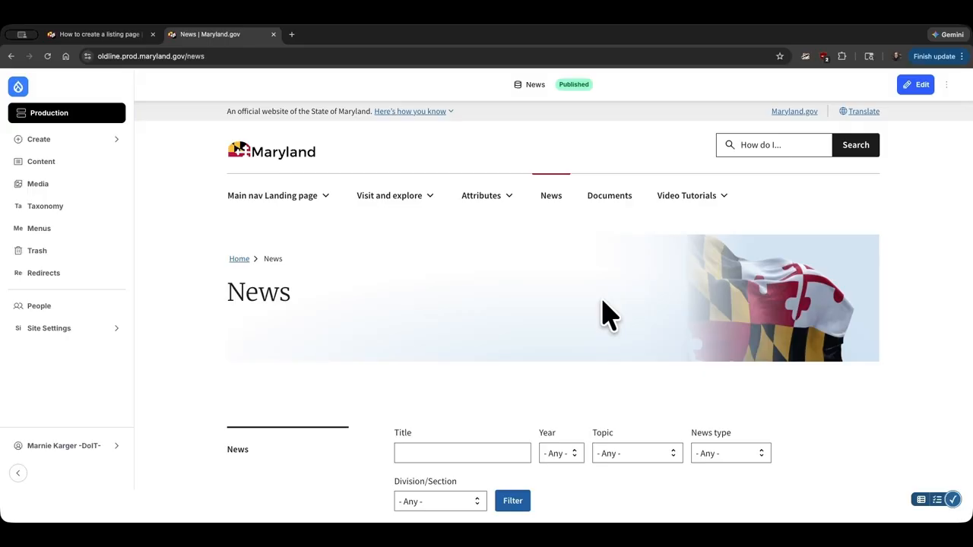
Step: Examine the filters on the News listing page, including the Topic, News type and Division/Section choices
{"action": "scroll", "coordinate": [608, 313], "scroll_direction": "down", "scroll_amount": 2}
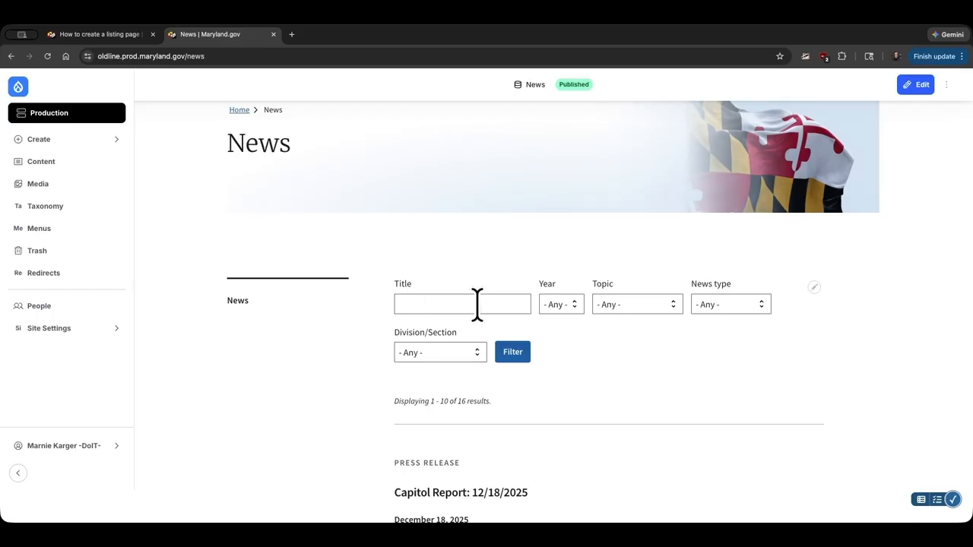
{"action": "left_click", "coordinate": [636, 307]}
{"action": "left_click", "coordinate": [728, 308]}
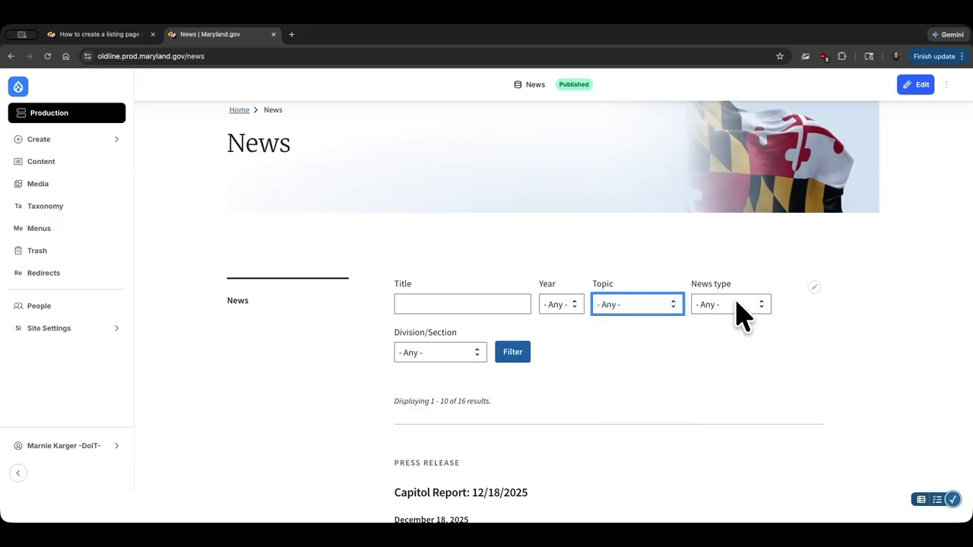
{"action": "left_click", "coordinate": [741, 310]}
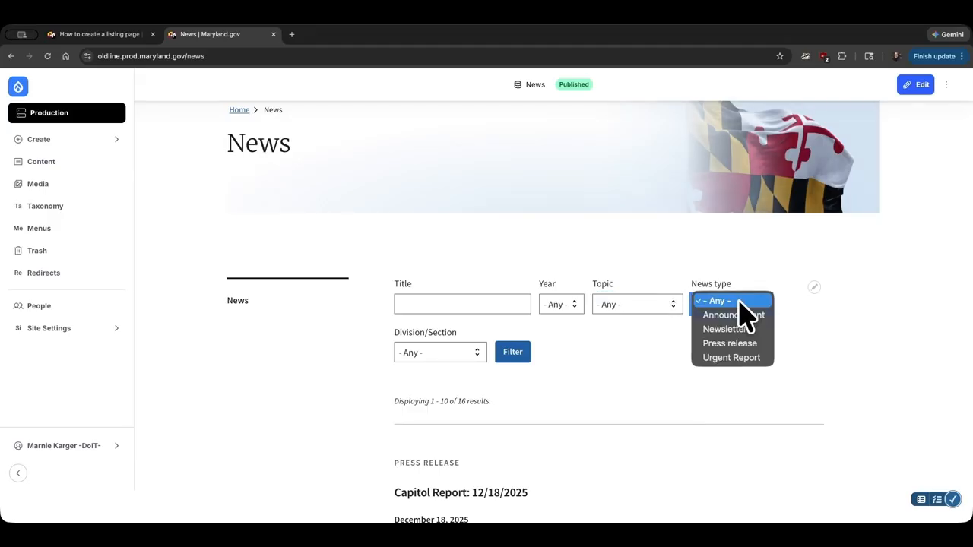
{"action": "left_click", "coordinate": [739, 302]}
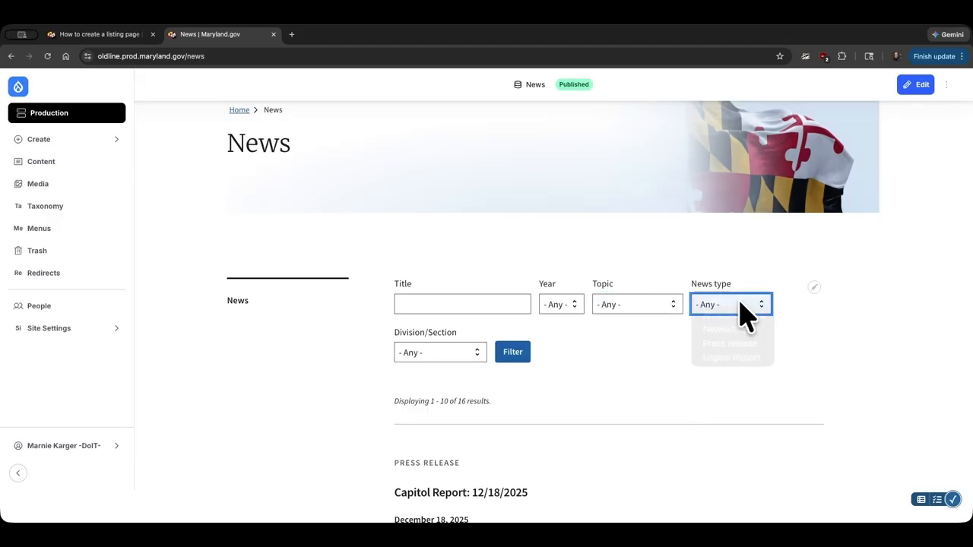
{"action": "left_click", "coordinate": [471, 353]}
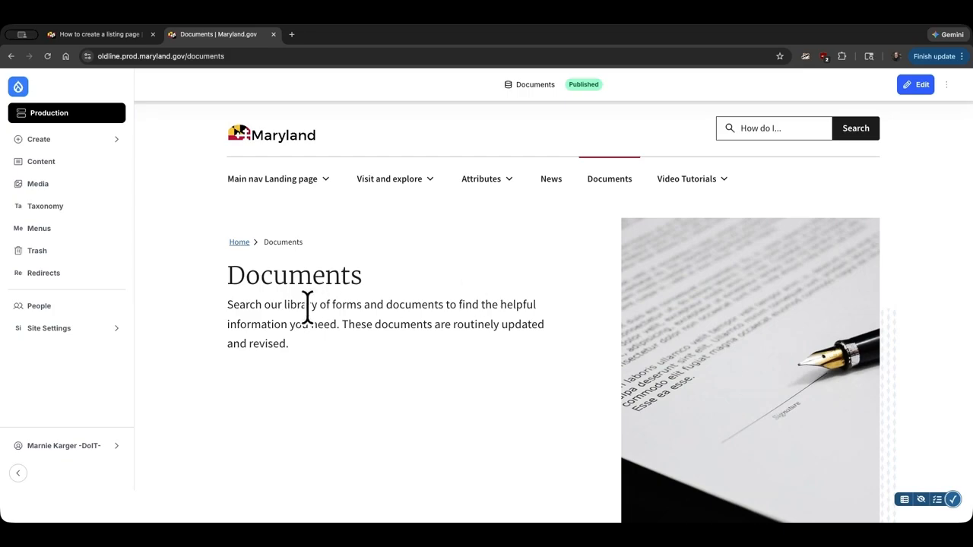
Step: Review the Documents listing page from its description and body text down to the filters and listed documents
{"action": "left_click_drag", "start_coordinate": [227, 304], "coordinate": [310, 354]}
{"action": "left_click", "coordinate": [350, 365]}
{"action": "scroll", "coordinate": [597, 367], "scroll_direction": "down", "scroll_amount": 6}
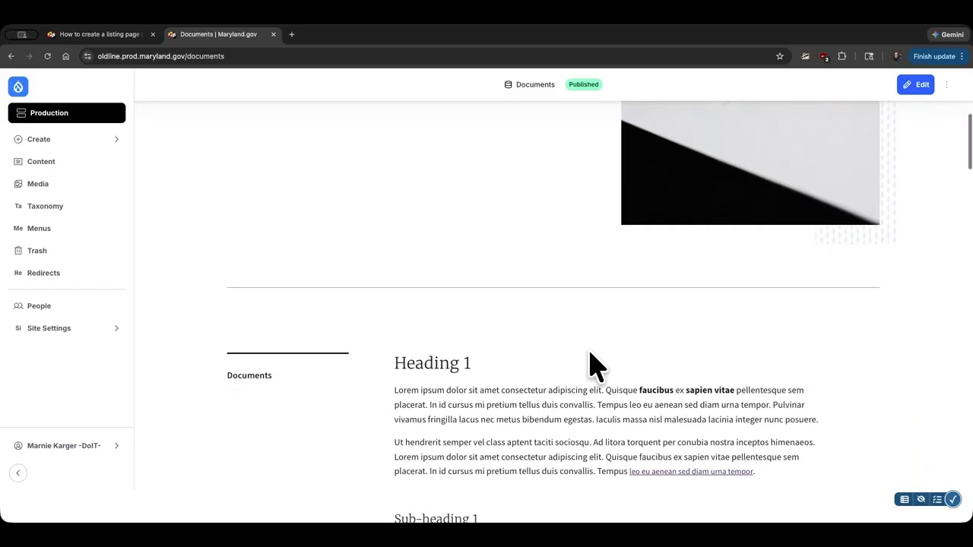
{"action": "scroll", "coordinate": [597, 367], "scroll_direction": "down", "scroll_amount": 5}
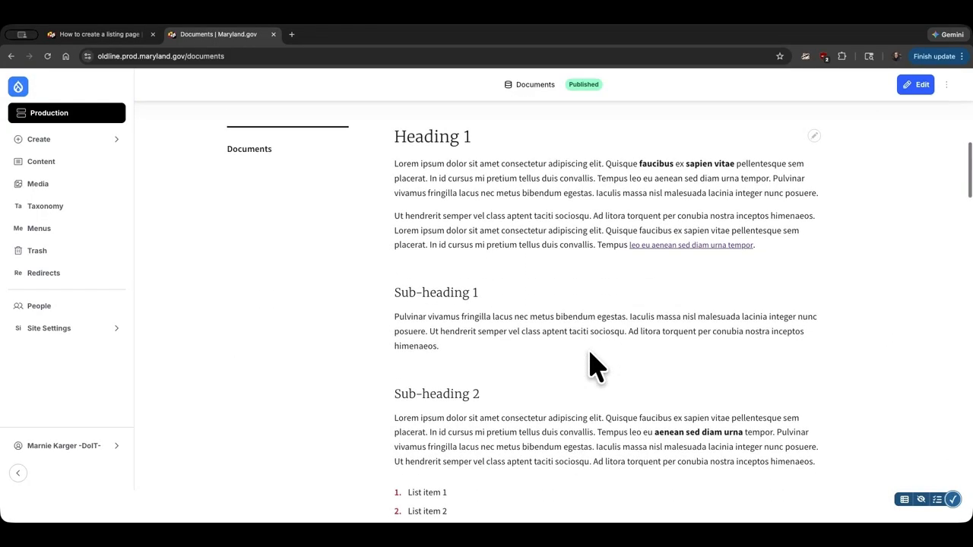
{"action": "scroll", "coordinate": [597, 367], "scroll_direction": "down", "scroll_amount": 6}
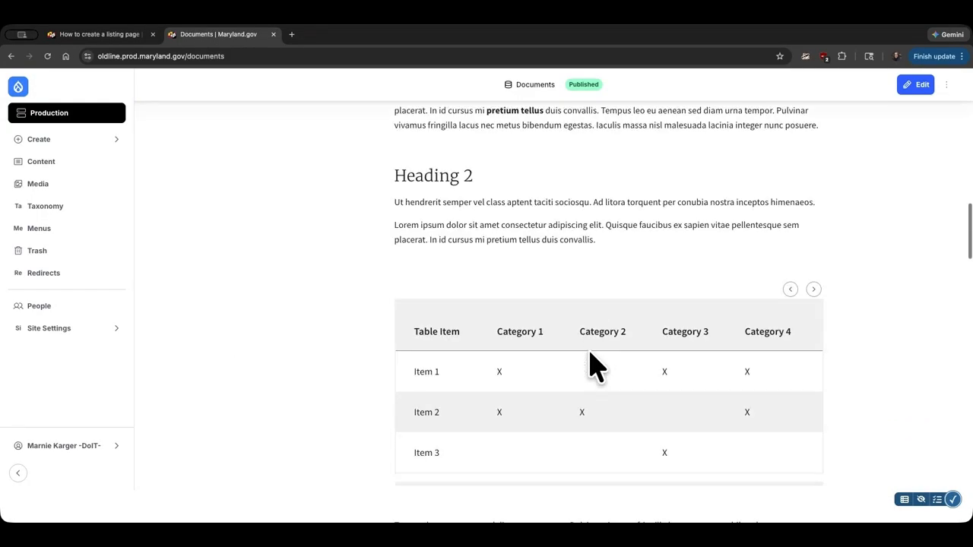
{"action": "scroll", "coordinate": [596, 367], "scroll_direction": "down", "scroll_amount": 2}
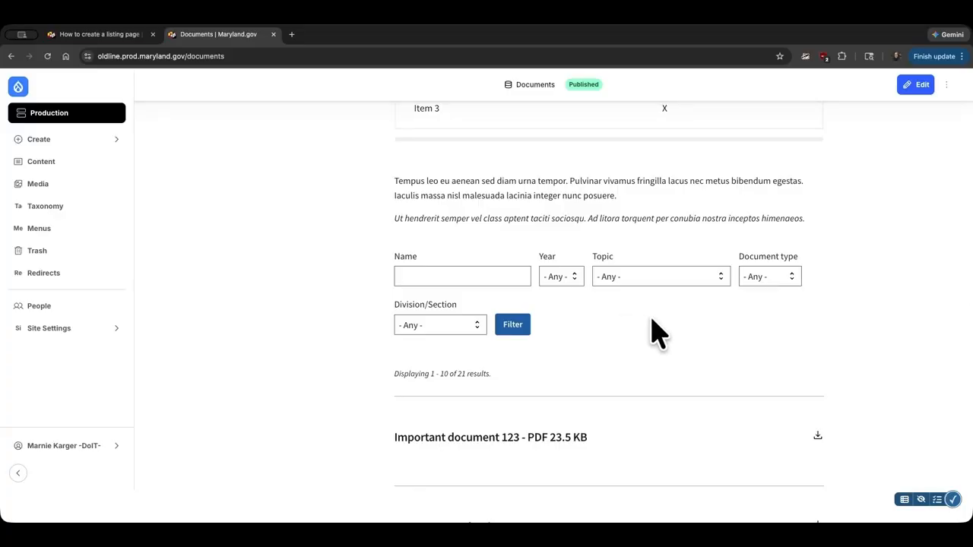
{"action": "scroll", "coordinate": [657, 333], "scroll_direction": "down", "scroll_amount": 3}
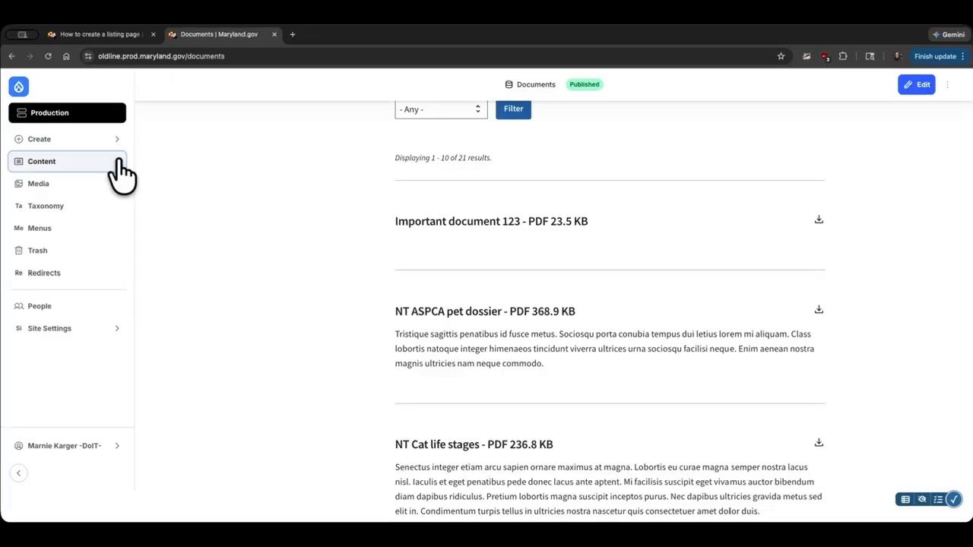
Step: Start a new Listing page from the site's content overview
{"action": "left_click", "coordinate": [96, 143]}
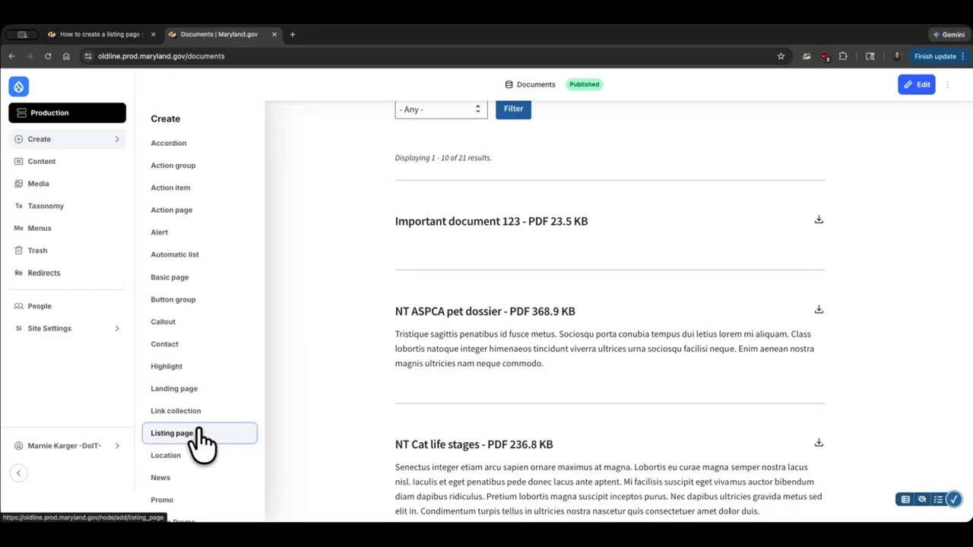
{"action": "left_click", "coordinate": [70, 164]}
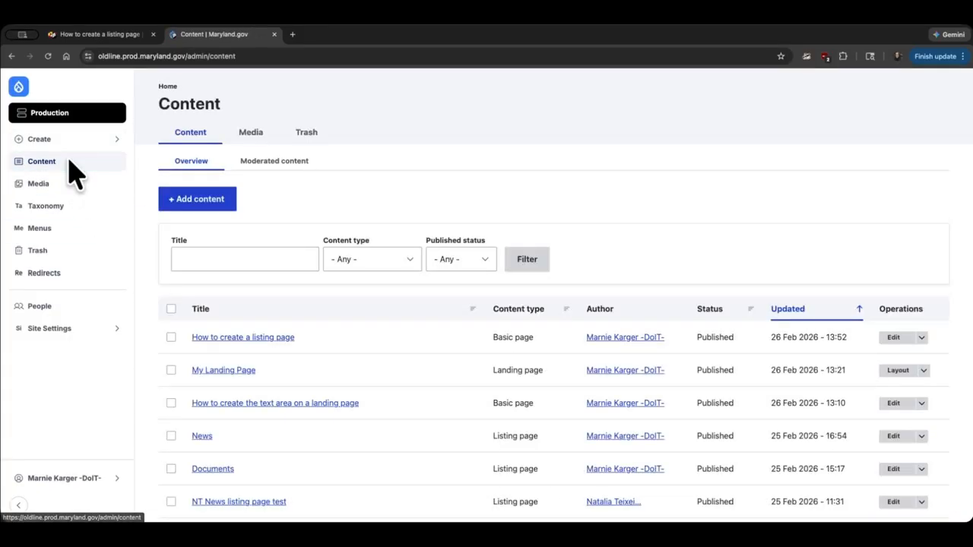
{"action": "left_click", "coordinate": [220, 201]}
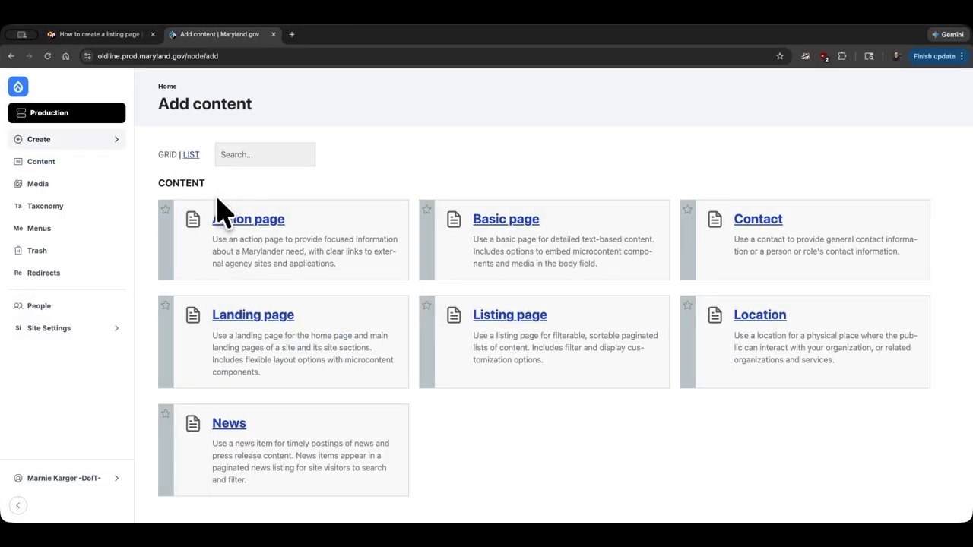
{"action": "left_click", "coordinate": [500, 314]}
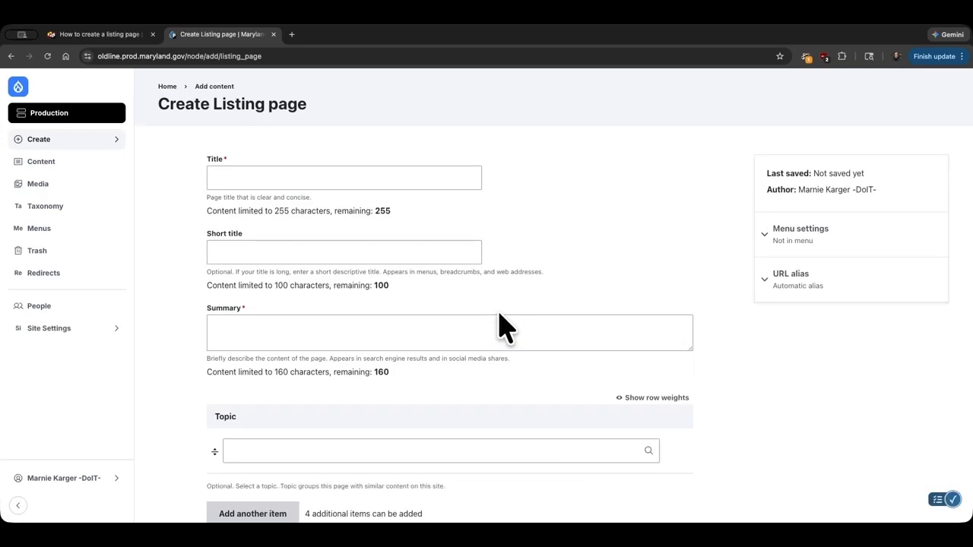
Step: Set the new listing page's topic to Agriculture
{"action": "left_click", "coordinate": [237, 172]}
{"action": "scroll", "coordinate": [521, 317], "scroll_direction": "down", "scroll_amount": 2}
{"action": "scroll", "coordinate": [521, 316], "scroll_direction": "down", "scroll_amount": 3}
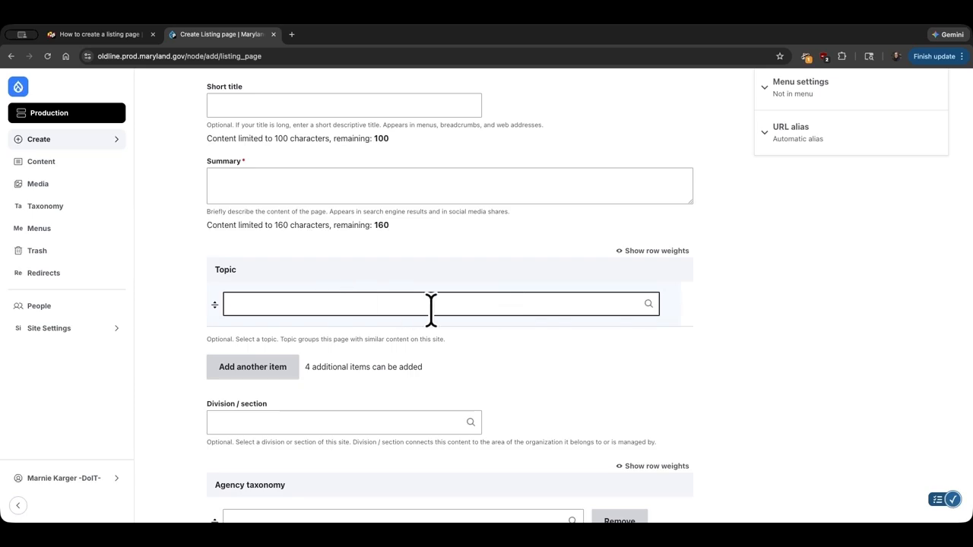
{"action": "scroll", "coordinate": [431, 307], "scroll_direction": "down", "scroll_amount": 2}
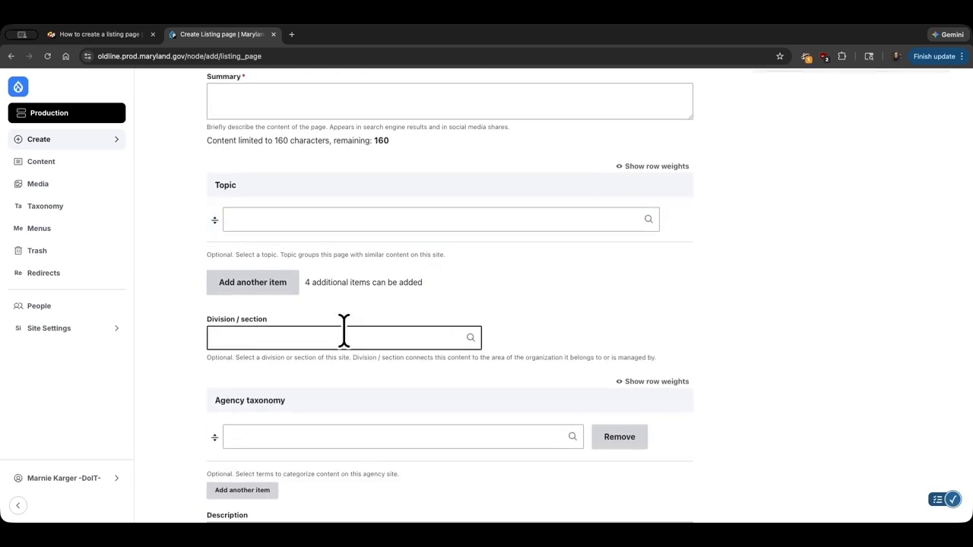
{"action": "scroll", "coordinate": [342, 331], "scroll_direction": "down", "scroll_amount": 1}
{"action": "left_click", "coordinate": [326, 378]}
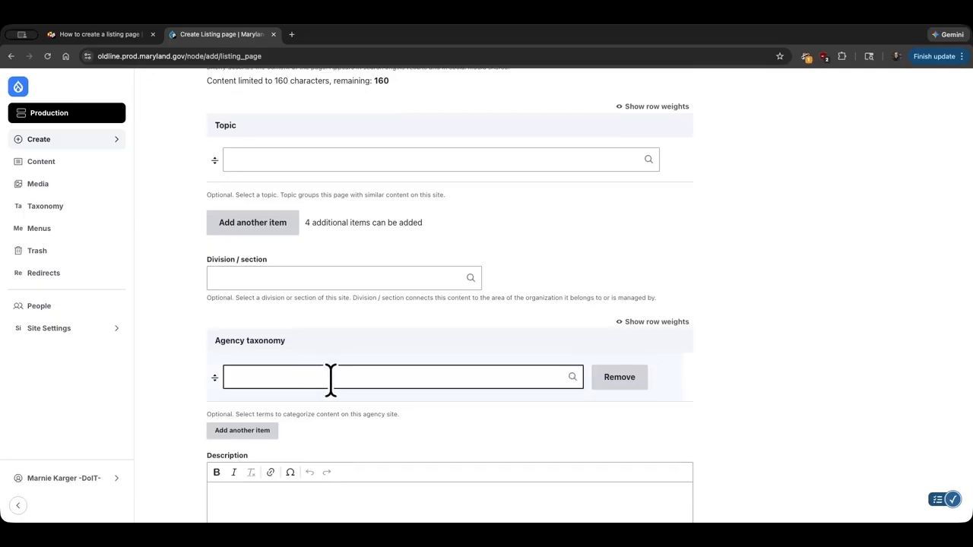
{"action": "left_click", "coordinate": [196, 194]}
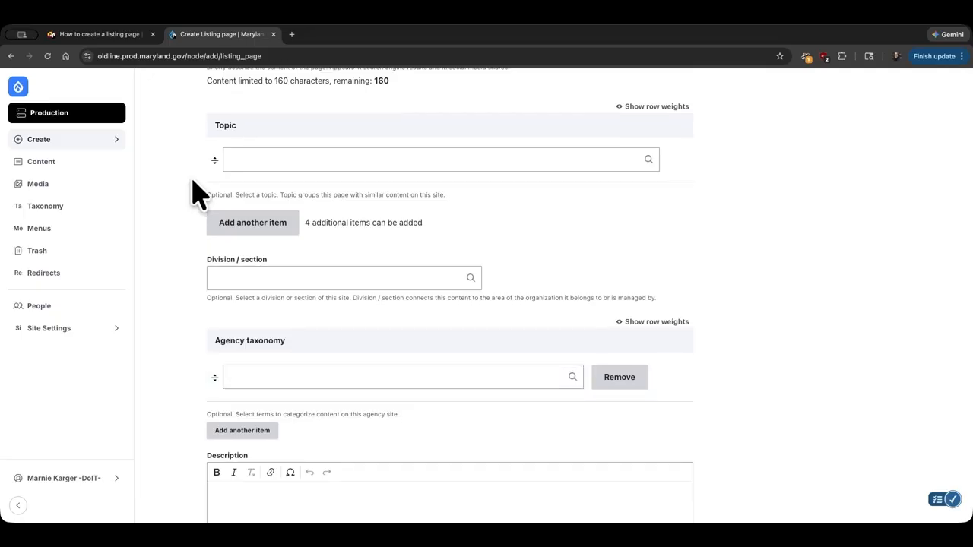
{"action": "left_click", "coordinate": [239, 158]}
{"action": "type", "text": "a"}
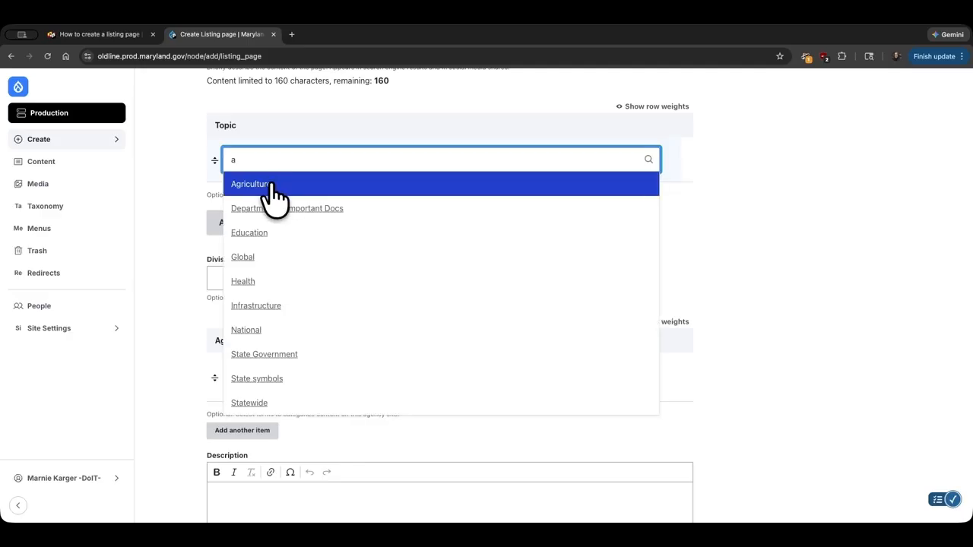
{"action": "left_click", "coordinate": [275, 190]}
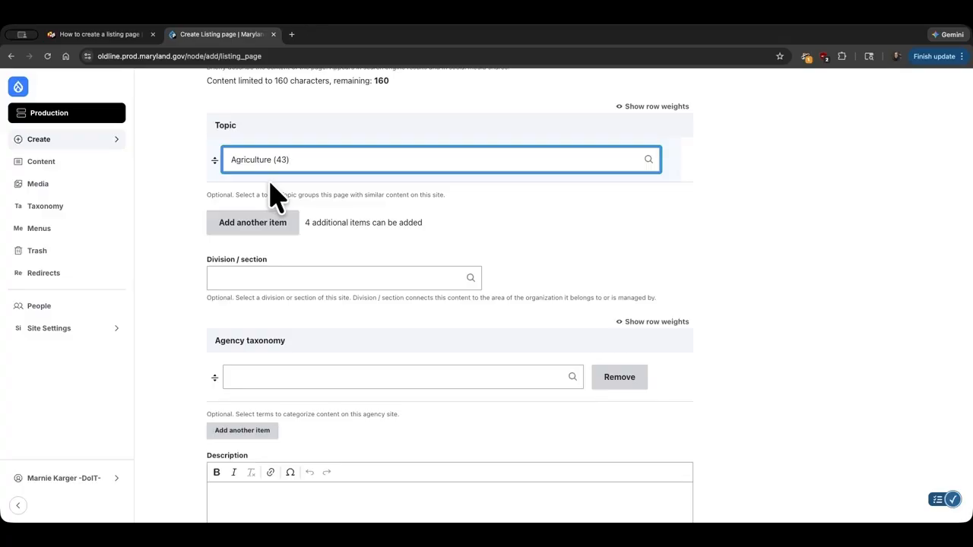
Step: Set the listing content of the new page to Locations
{"action": "scroll", "coordinate": [274, 196], "scroll_direction": "down", "scroll_amount": 5}
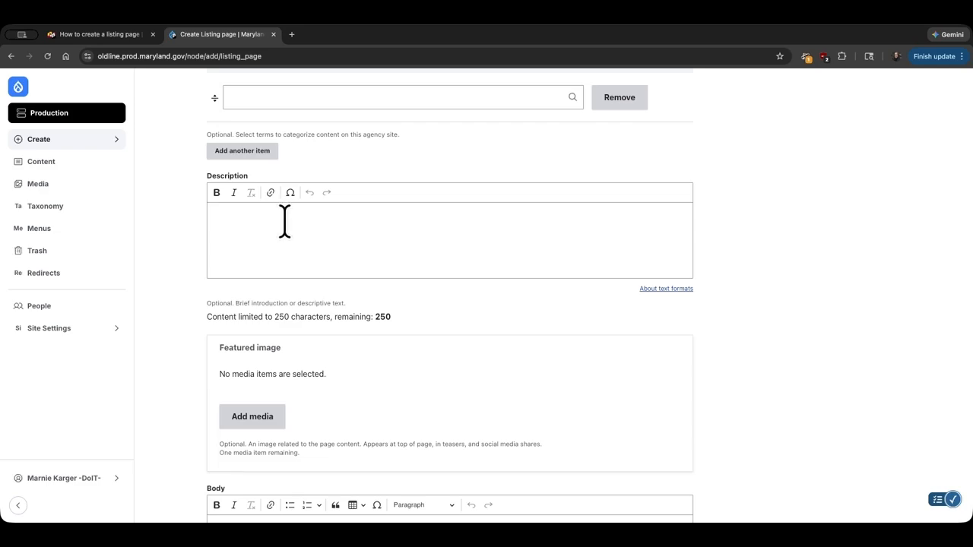
{"action": "scroll", "coordinate": [285, 221], "scroll_direction": "down", "scroll_amount": 2}
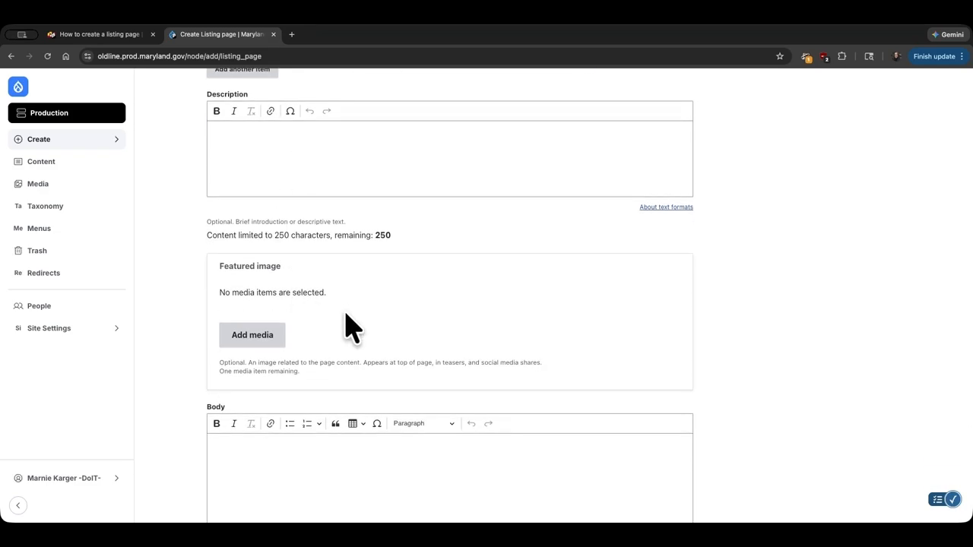
{"action": "scroll", "coordinate": [348, 319], "scroll_direction": "down", "scroll_amount": 3}
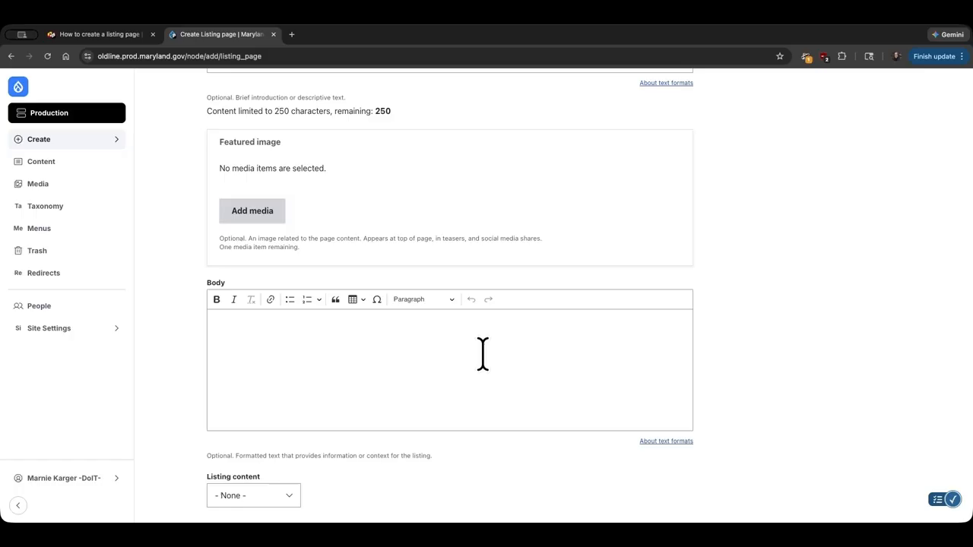
{"action": "scroll", "coordinate": [483, 354], "scroll_direction": "down", "scroll_amount": 3}
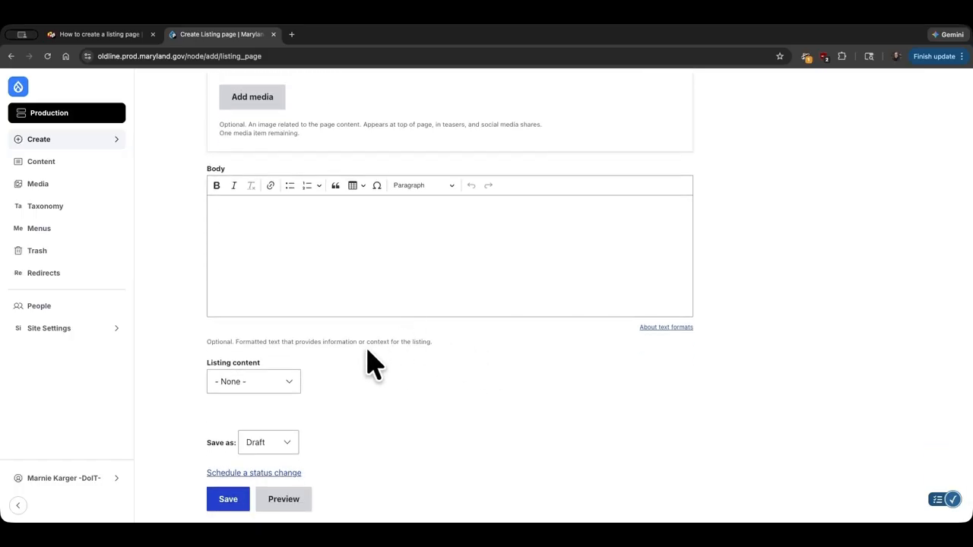
{"action": "left_click", "coordinate": [296, 388]}
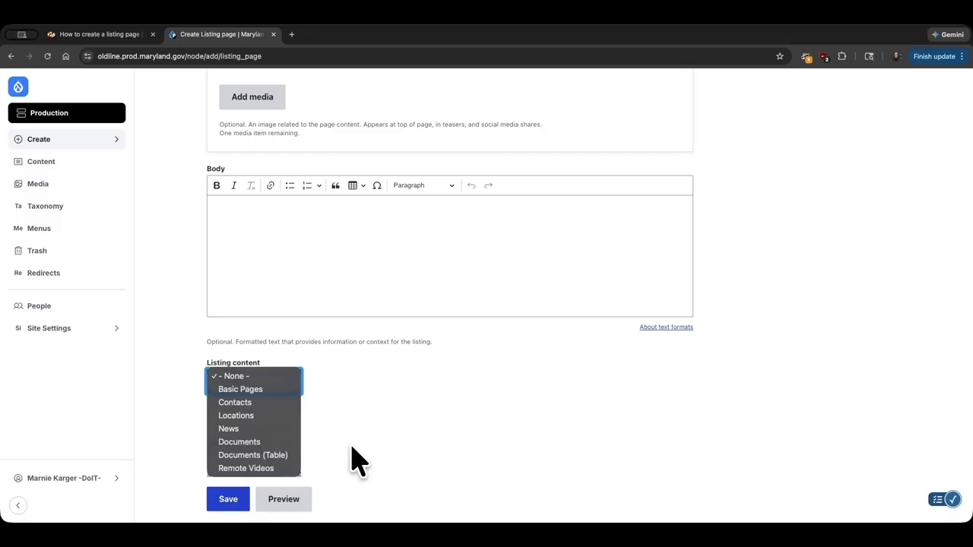
{"action": "left_click", "coordinate": [276, 415]}
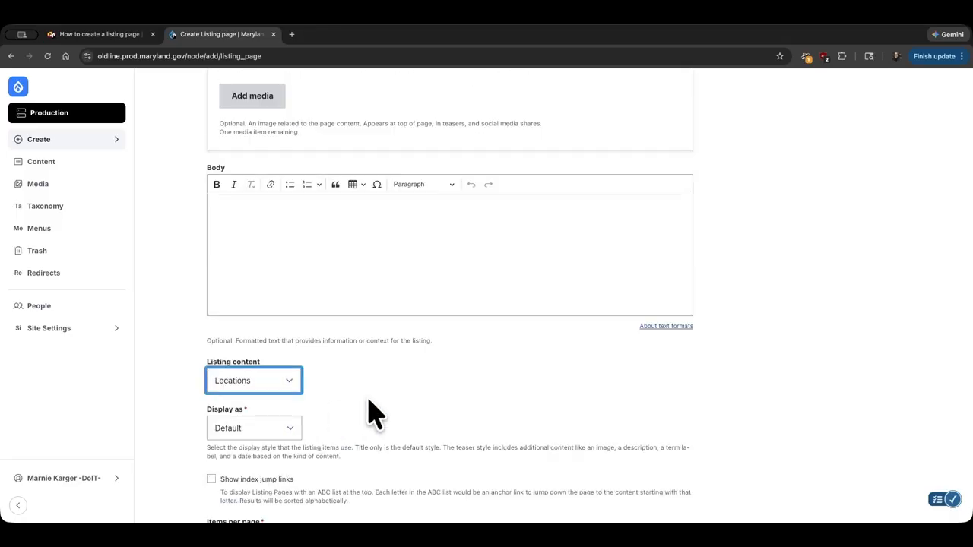
Step: Check which display styles are offered for the Locations listing, keeping Default
{"action": "scroll", "coordinate": [373, 414], "scroll_direction": "down", "scroll_amount": 3}
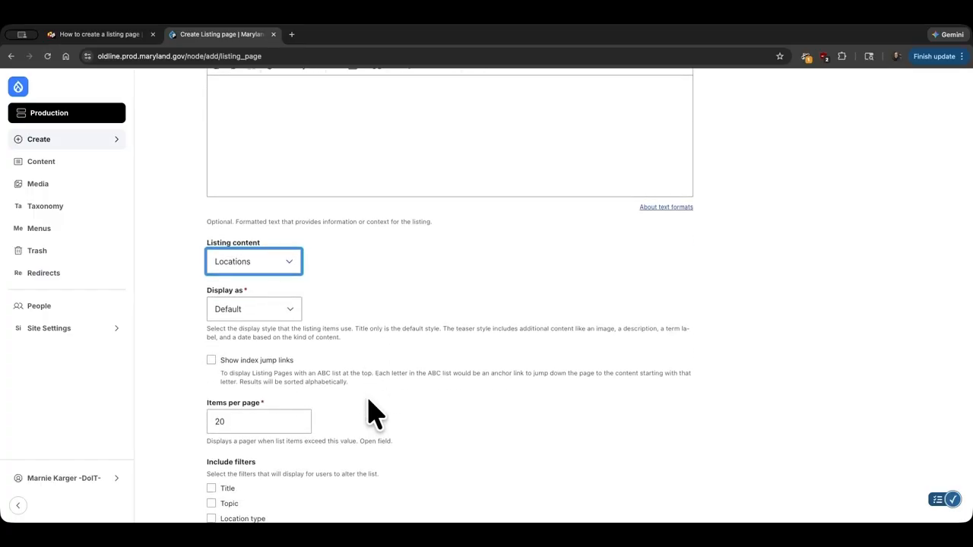
{"action": "left_click", "coordinate": [291, 312]}
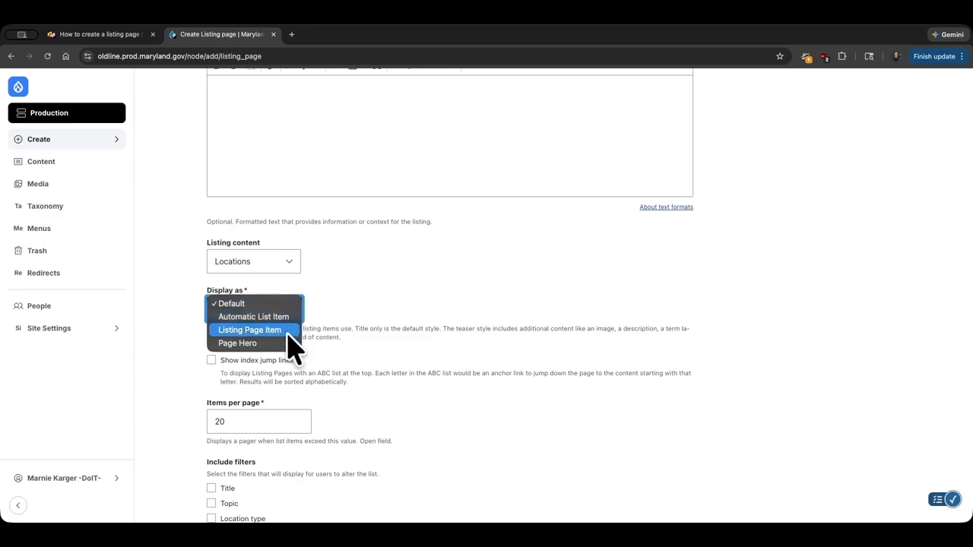
{"action": "left_click", "coordinate": [351, 307]}
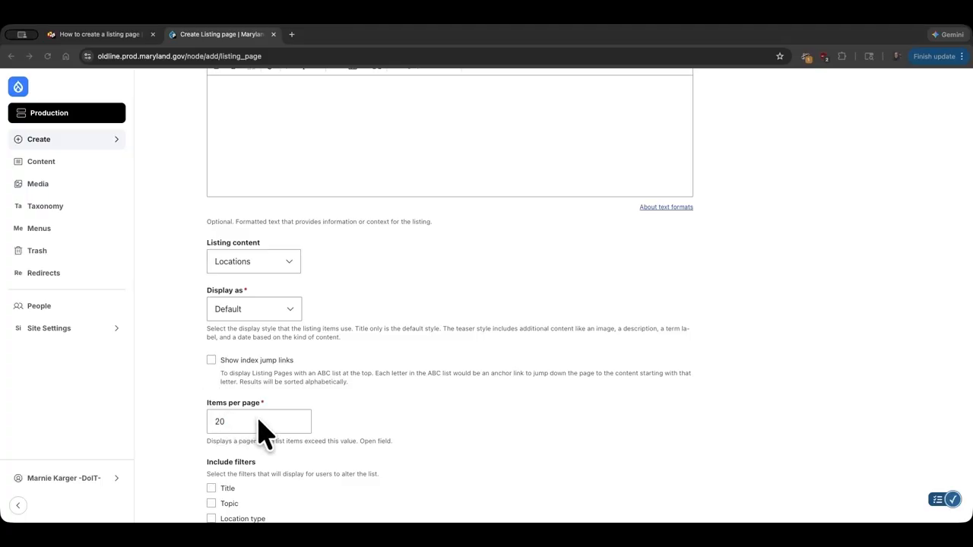
Step: Examine the Locations listing's items-per-page setting, visitor filters, alphabetical sorting and show-only term restrictions
{"action": "scroll", "coordinate": [258, 432], "scroll_direction": "down", "scroll_amount": 2}
{"action": "scroll", "coordinate": [259, 435], "scroll_direction": "down", "scroll_amount": 1}
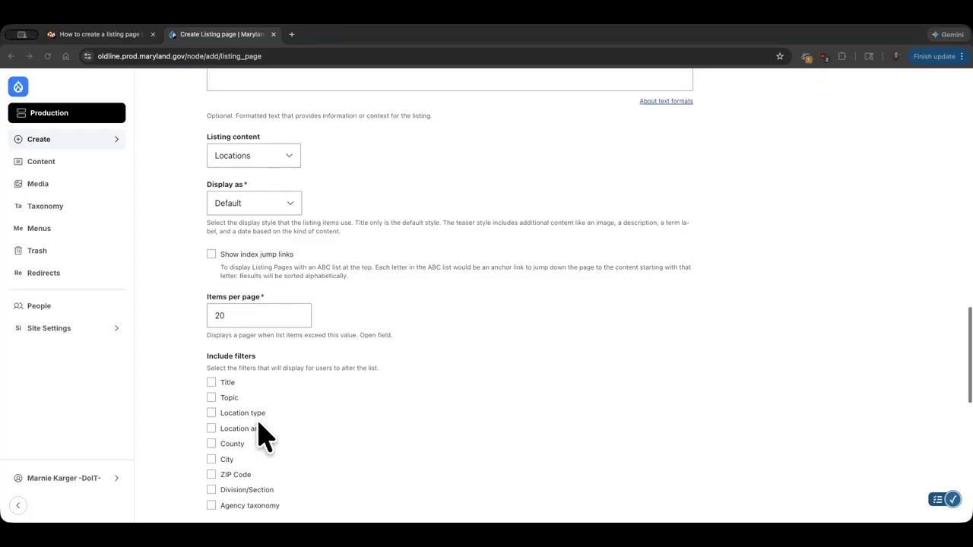
{"action": "scroll", "coordinate": [259, 435], "scroll_direction": "down", "scroll_amount": 1}
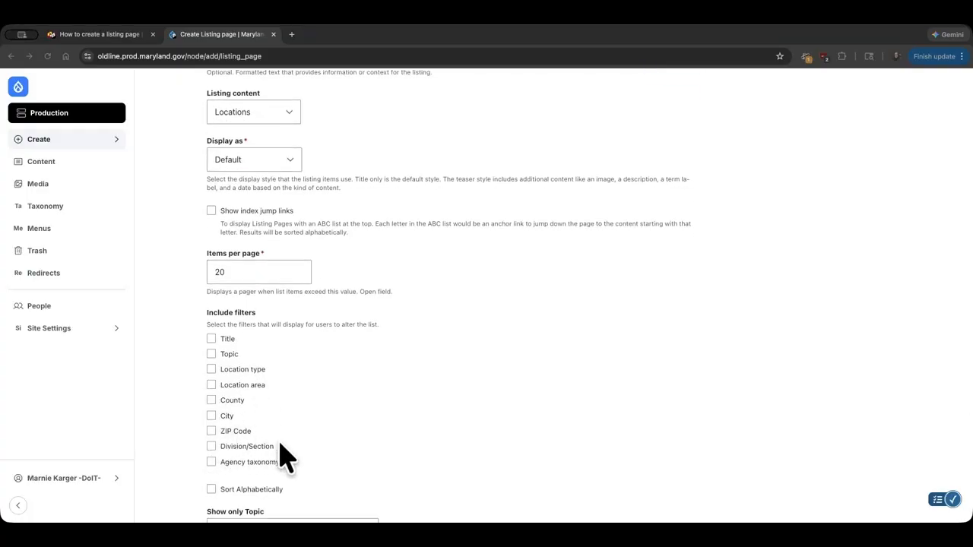
{"action": "scroll", "coordinate": [291, 456], "scroll_direction": "down", "scroll_amount": 3}
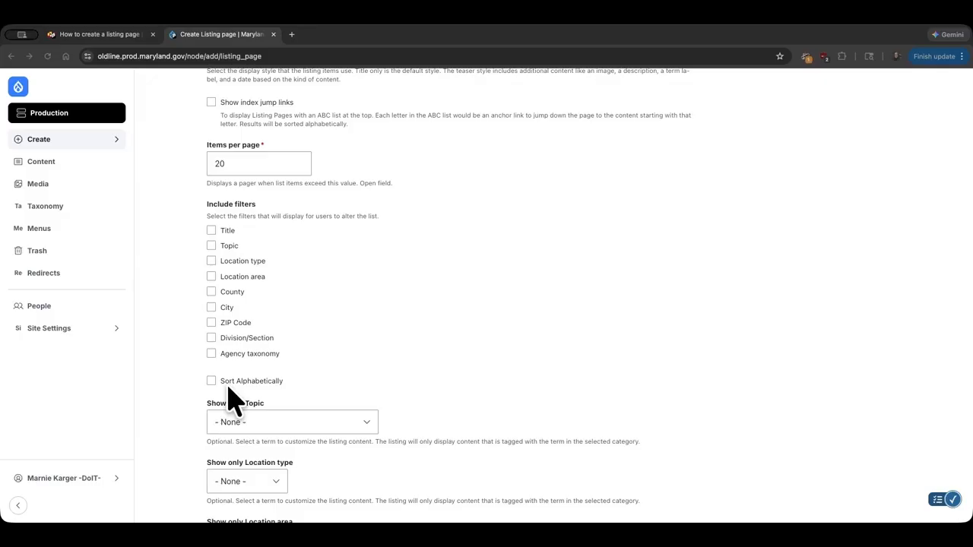
{"action": "scroll", "coordinate": [180, 406], "scroll_direction": "down", "scroll_amount": 3}
{"action": "scroll", "coordinate": [180, 406], "scroll_direction": "down", "scroll_amount": 1}
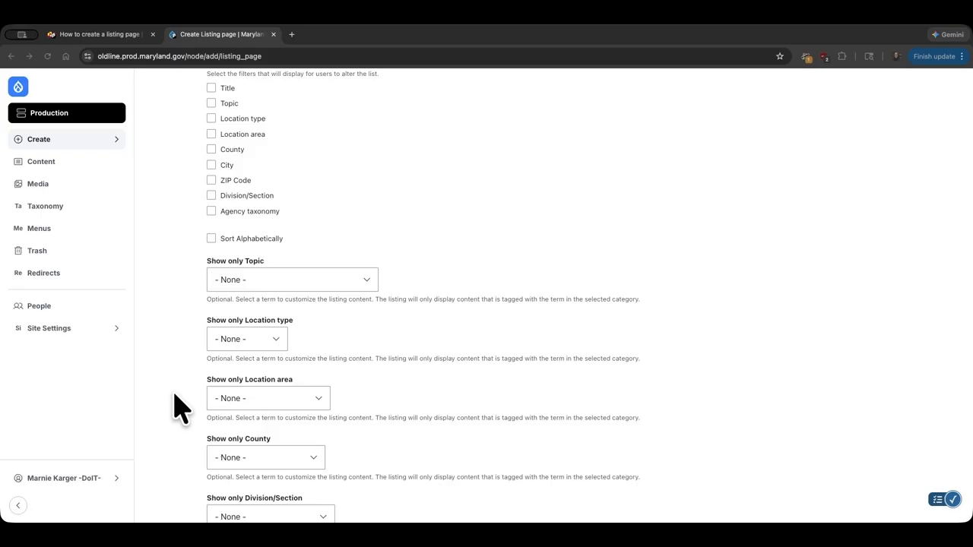
{"action": "scroll", "coordinate": [177, 406], "scroll_direction": "down", "scroll_amount": 1}
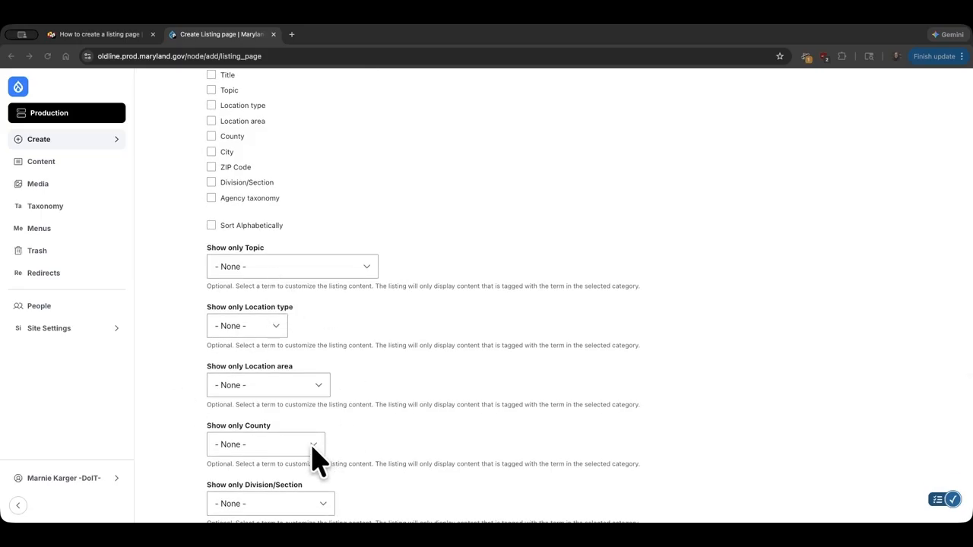
{"action": "scroll", "coordinate": [373, 493], "scroll_direction": "down", "scroll_amount": 3}
{"action": "scroll", "coordinate": [378, 492], "scroll_direction": "down", "scroll_amount": 1}
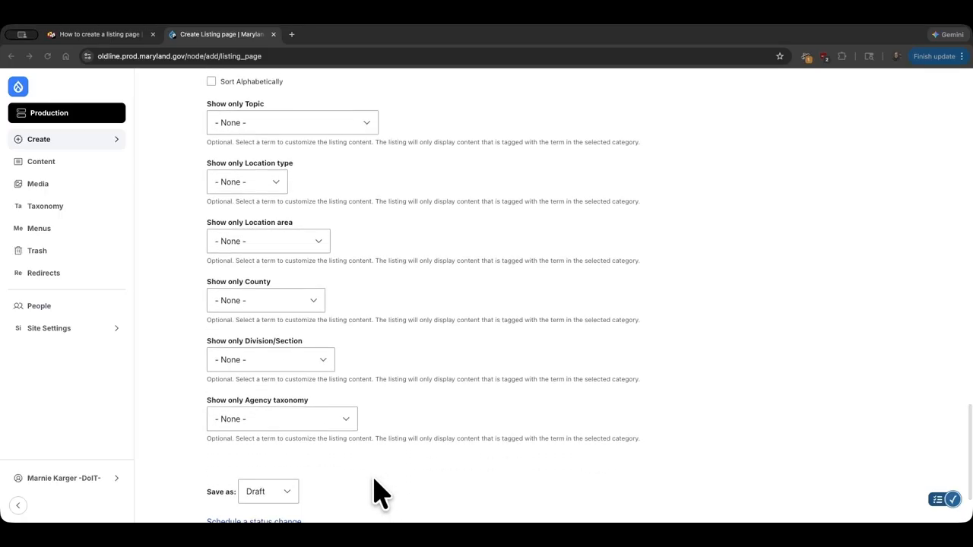
Step: Set the new listing page's save status to Published
{"action": "scroll", "coordinate": [378, 492], "scroll_direction": "down", "scroll_amount": 2}
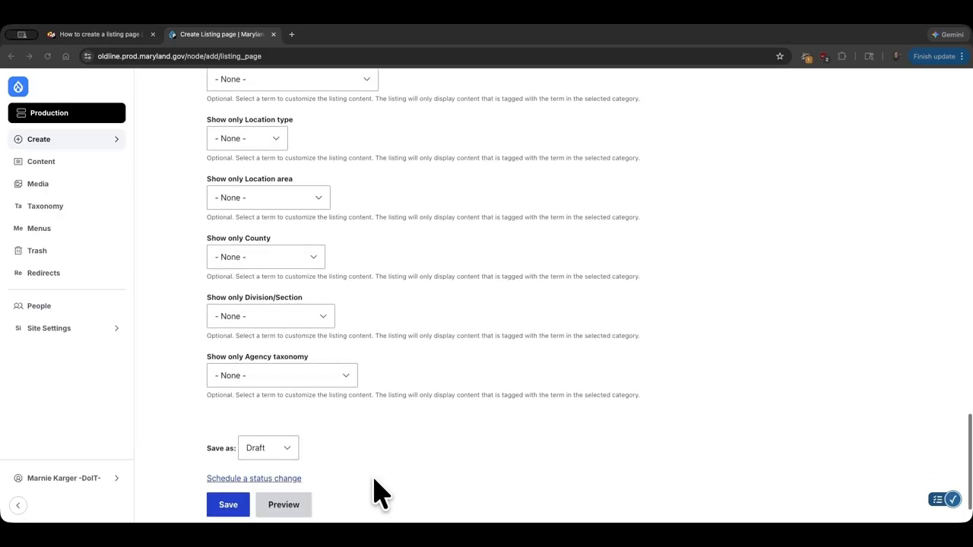
{"action": "left_click", "coordinate": [295, 438]}
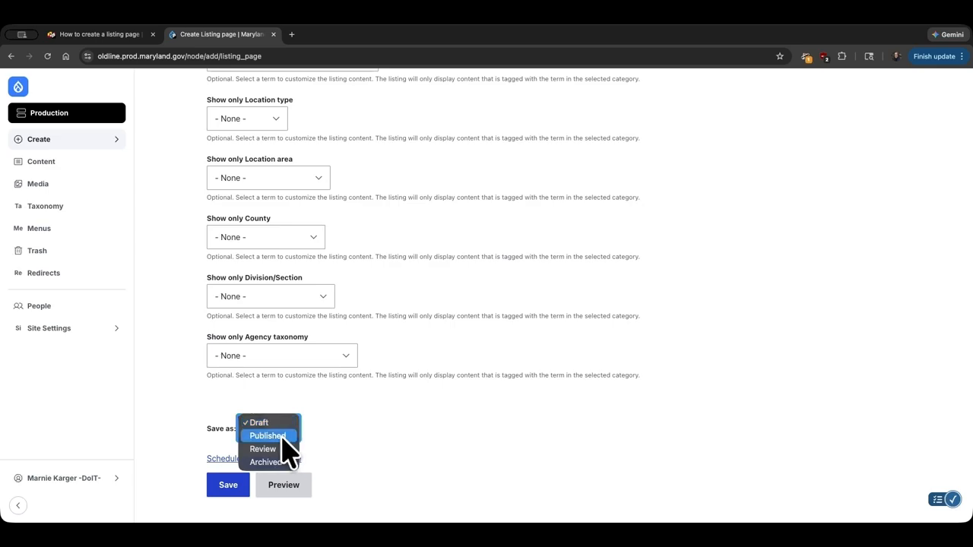
{"action": "left_click", "coordinate": [282, 438]}
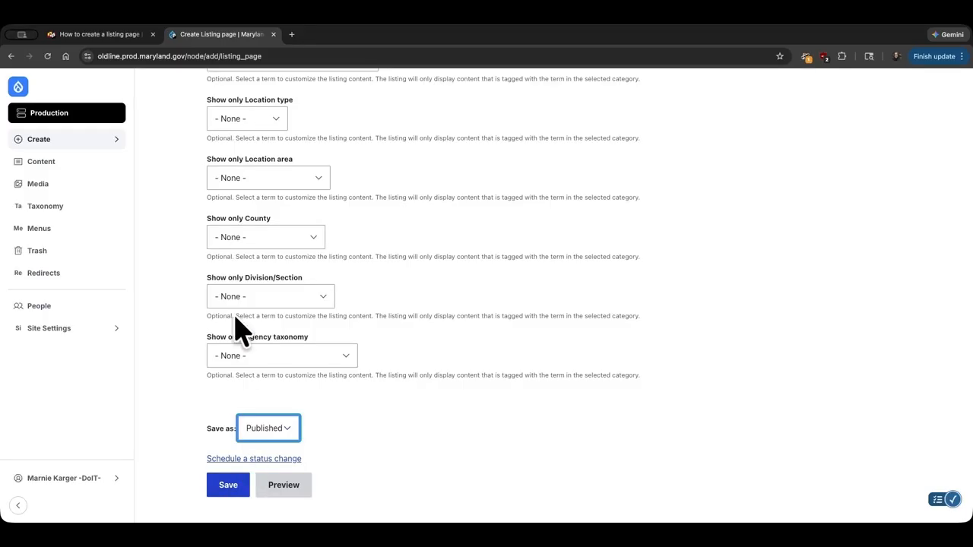
Step: Filter the site's content overview to show only the Listing page content type
{"action": "left_click", "coordinate": [60, 165]}
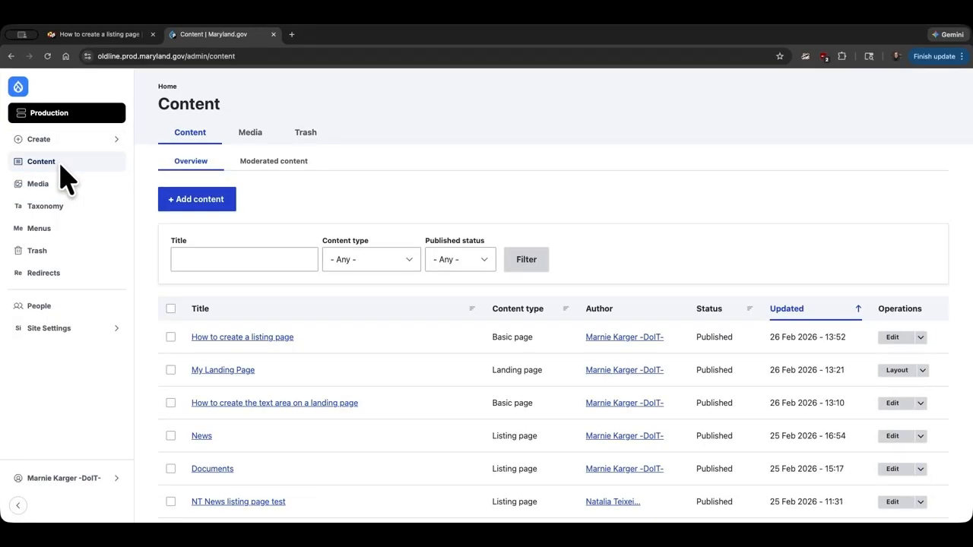
{"action": "left_click", "coordinate": [218, 260]}
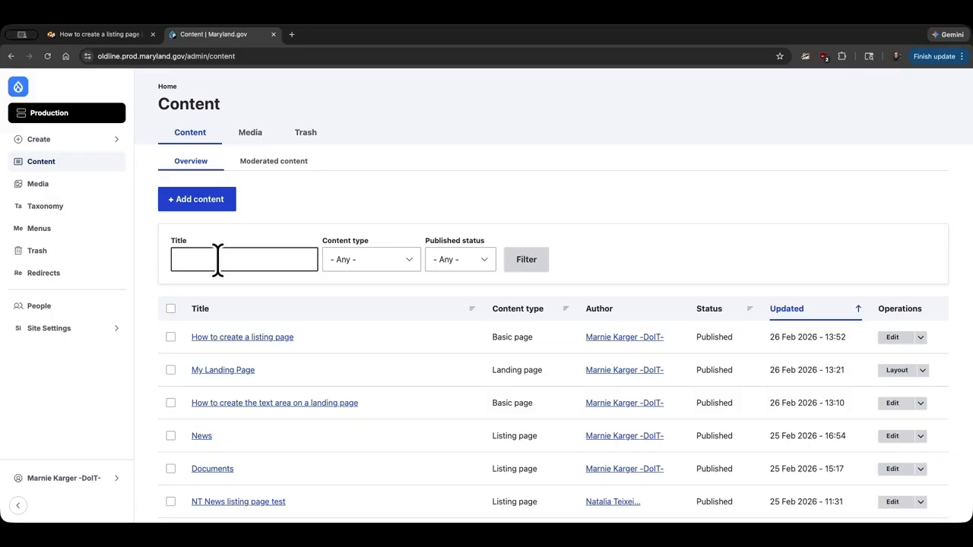
{"action": "left_click", "coordinate": [409, 263]}
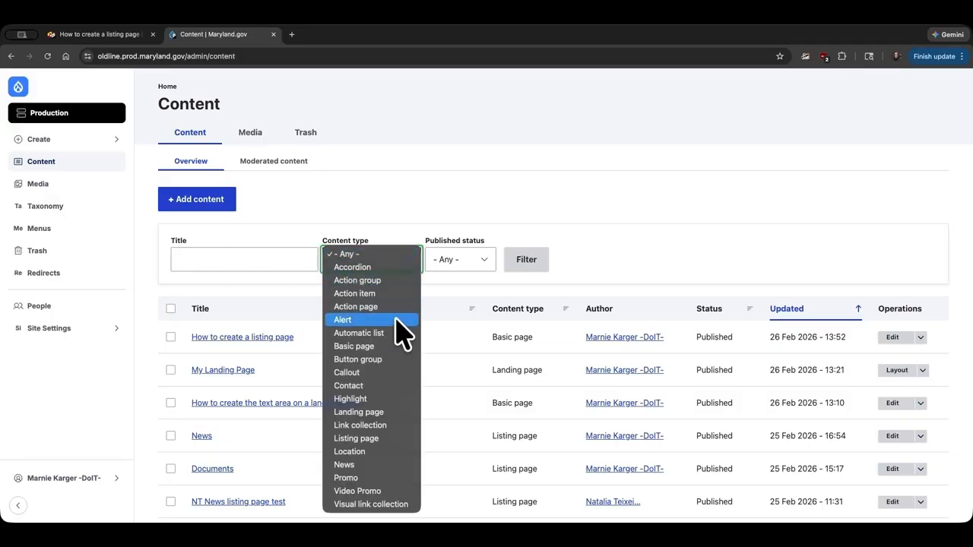
{"action": "left_click", "coordinate": [387, 439]}
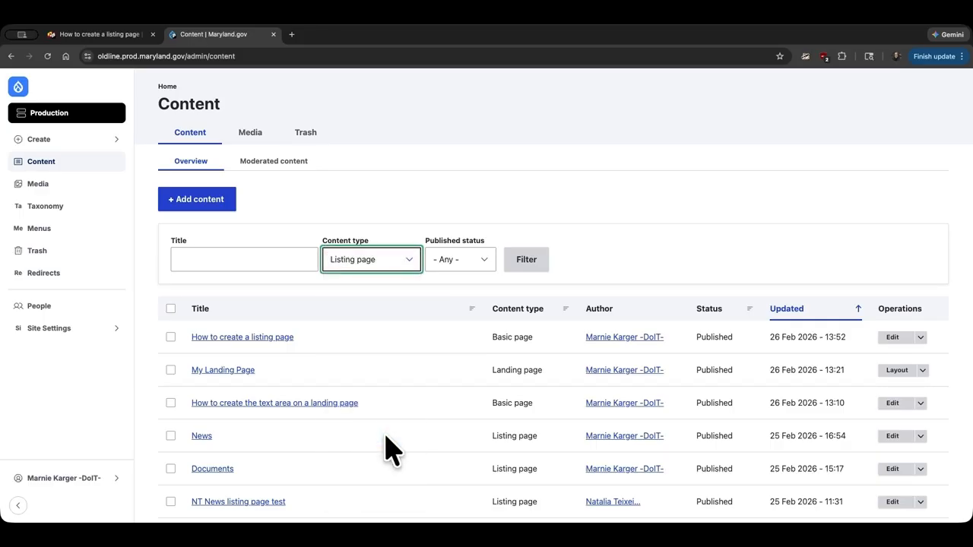
{"action": "left_click", "coordinate": [523, 266]}
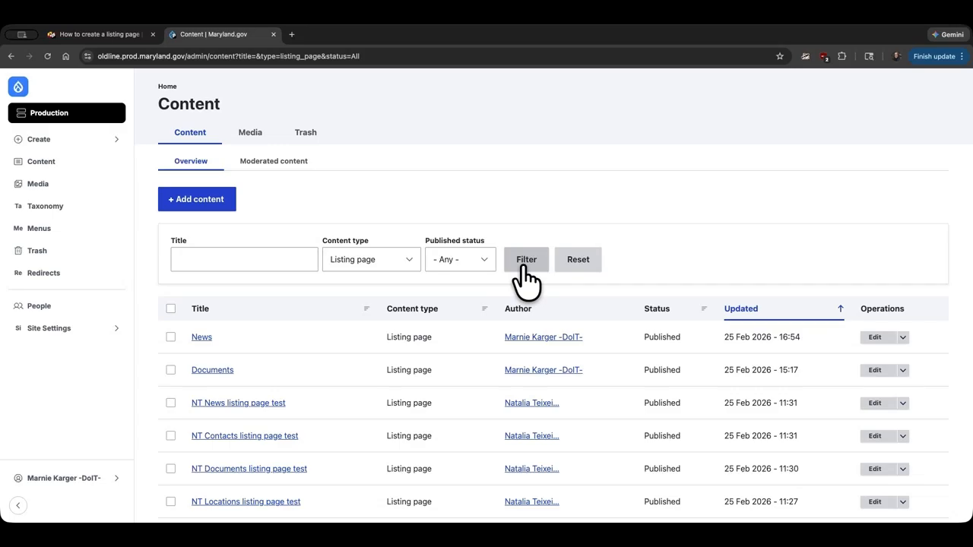
{"action": "left_click", "coordinate": [526, 262]}
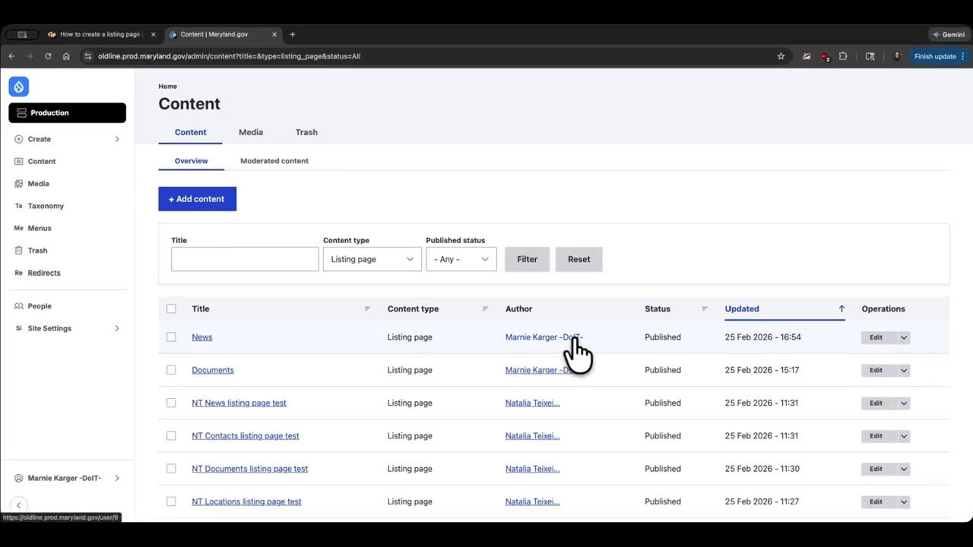
Step: Open the News listing page for editing and save it with its settings unchanged
{"action": "left_click", "coordinate": [880, 339]}
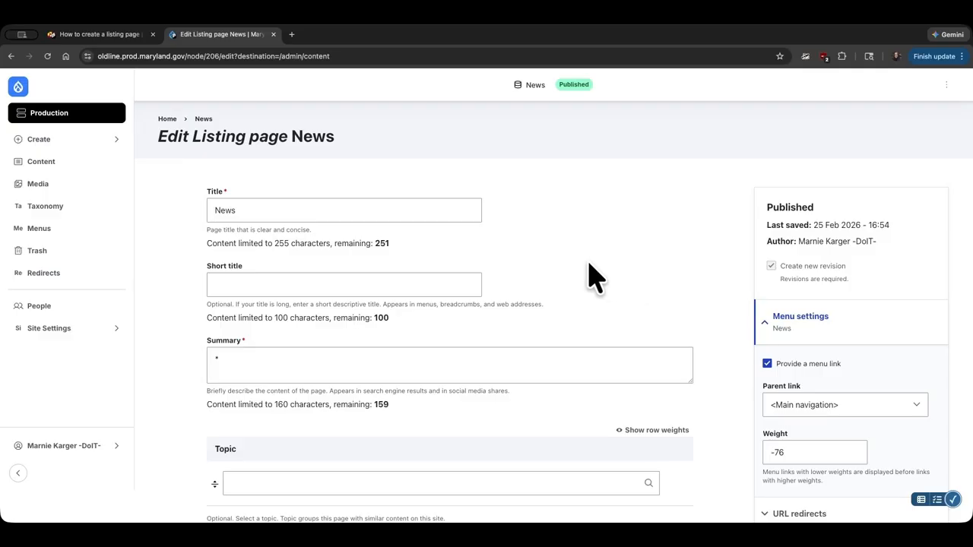
{"action": "scroll", "coordinate": [595, 277], "scroll_direction": "down", "scroll_amount": 20}
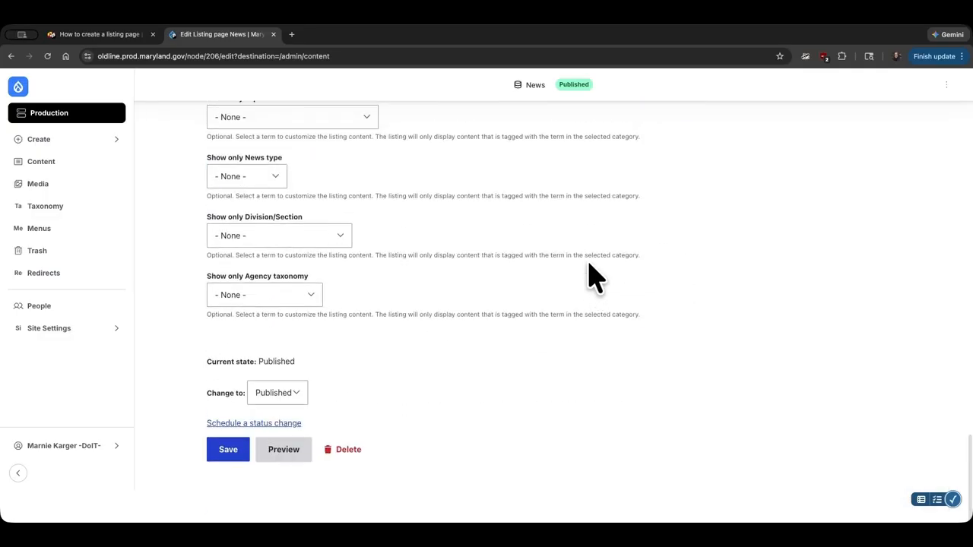
{"action": "left_click", "coordinate": [241, 455]}
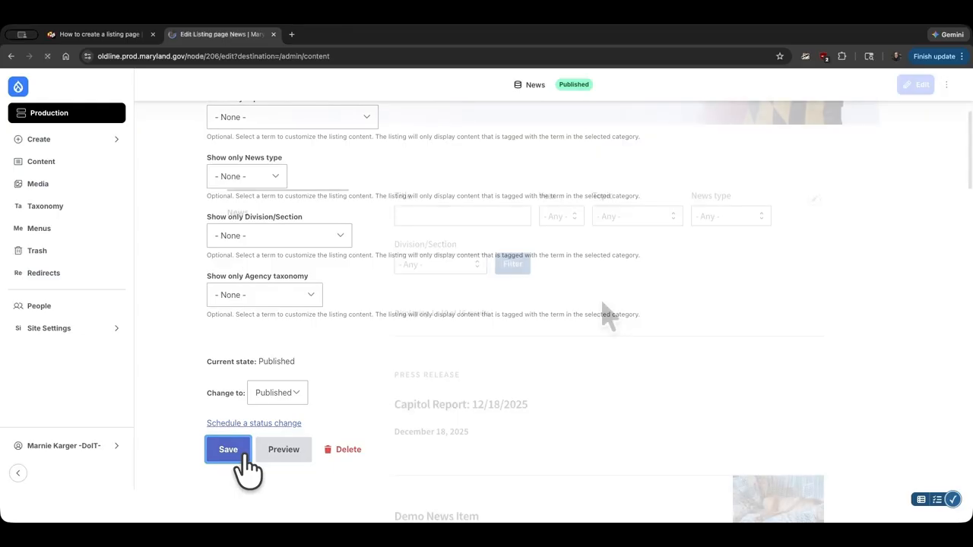